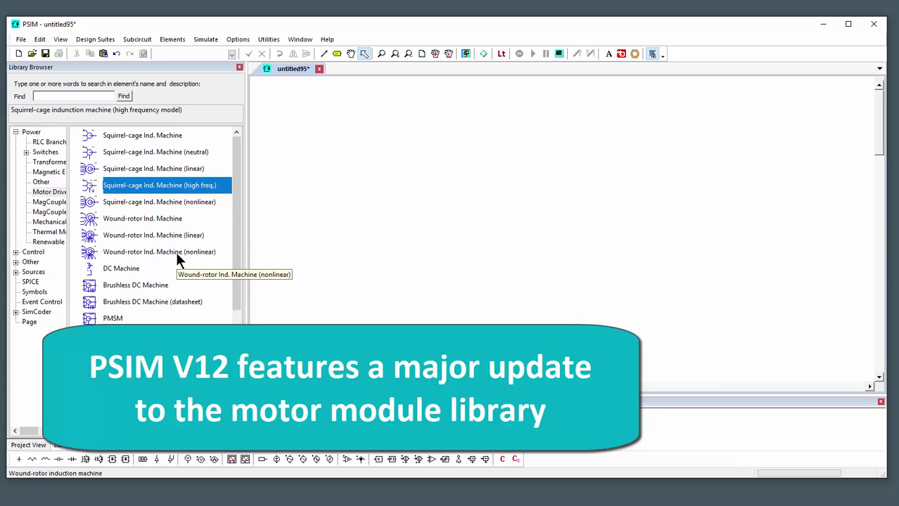
Step: Place the Squirrel-cage Ind. Machine (high freq.) on the canvas and open its parameter dialog
left_click(181, 204)
left_click(179, 189)
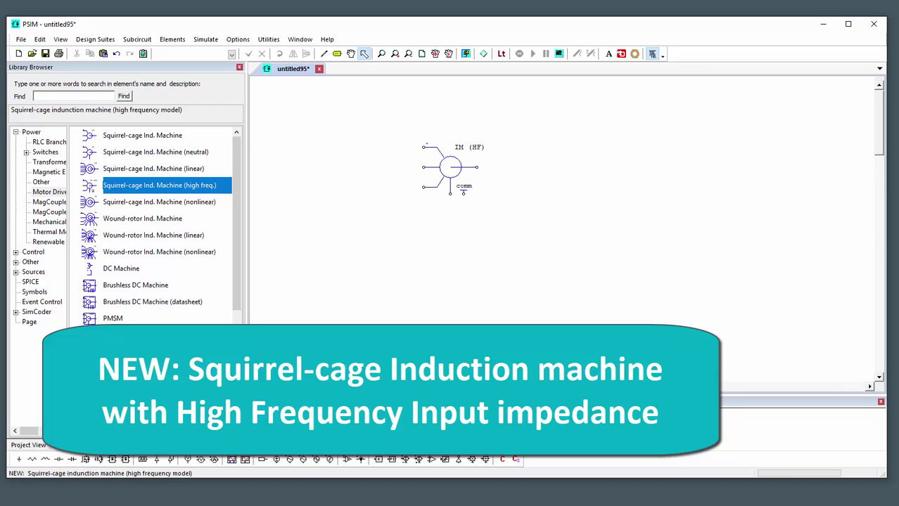
left_click(464, 166)
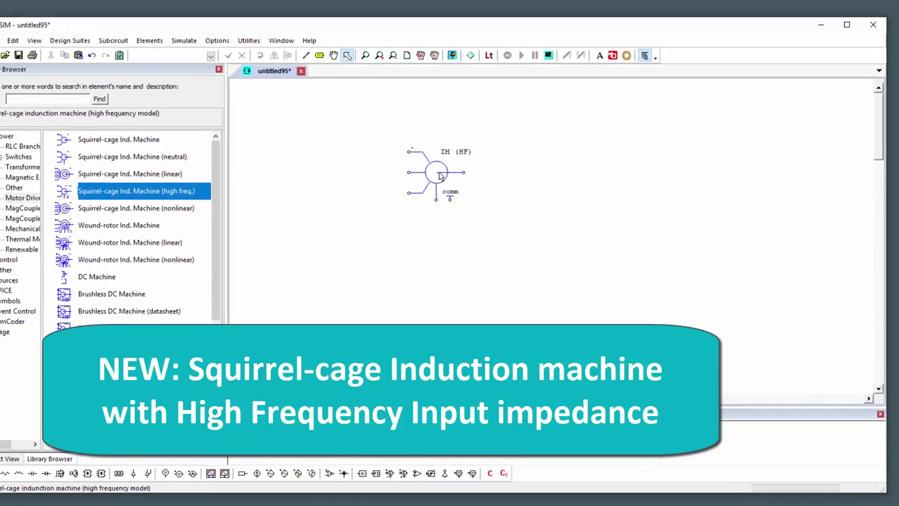
double_click(452, 168)
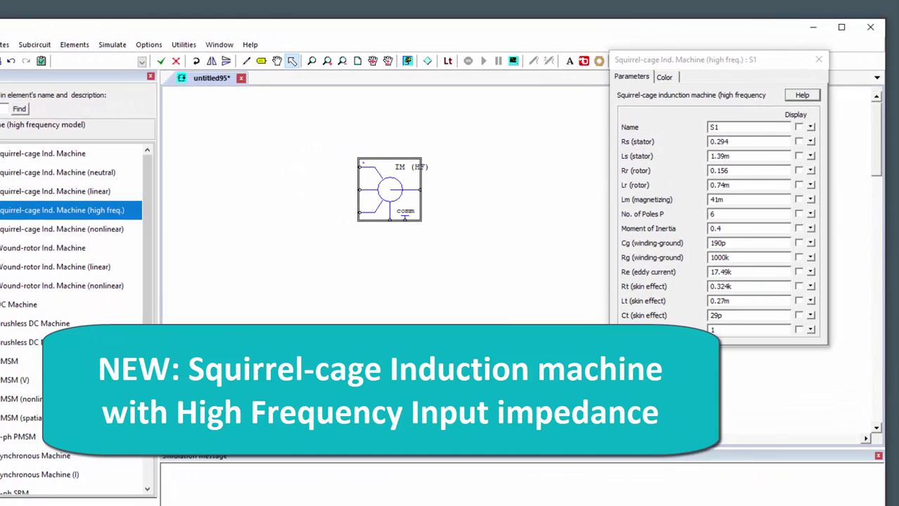
Step: Open Help for the IM (HF) machine and scroll down to its Circuit Model section
left_click(802, 95)
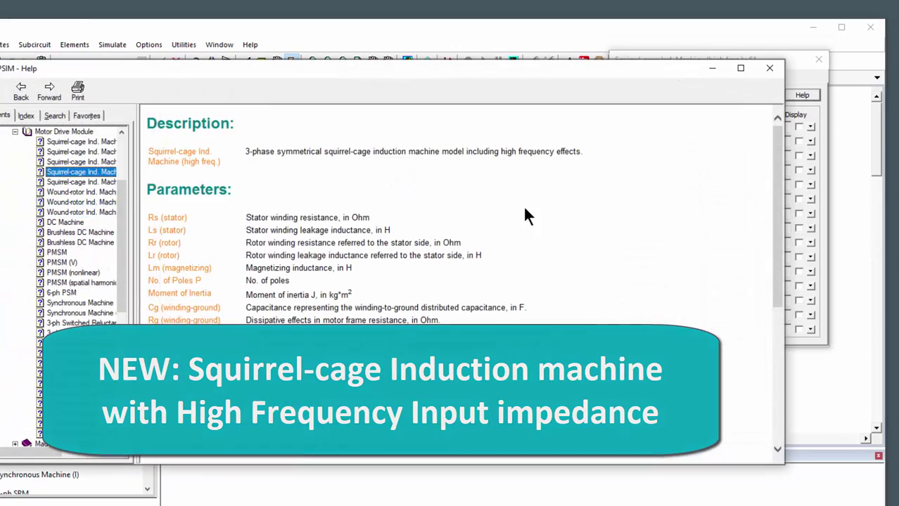
scroll(481, 230, "down", 5)
scroll(422, 246, "down", 2)
scroll(426, 211, "up", 5)
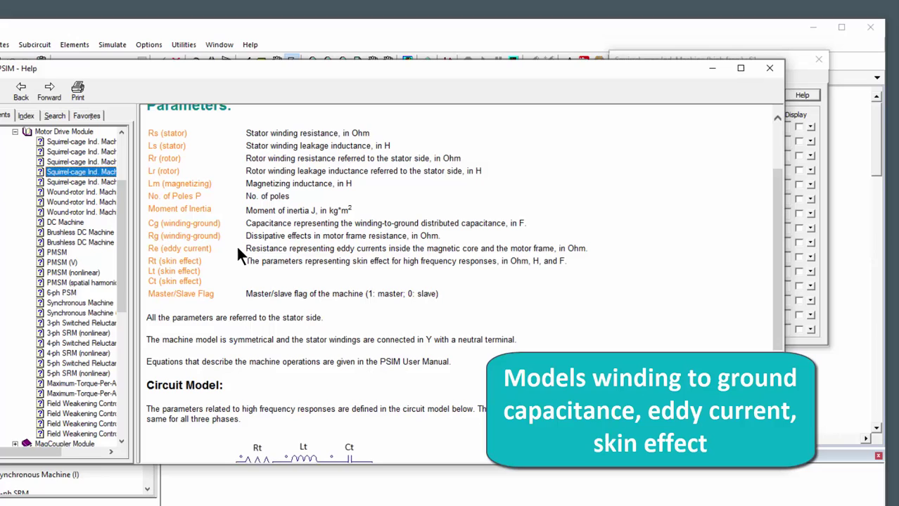
scroll(211, 253, "down", 5)
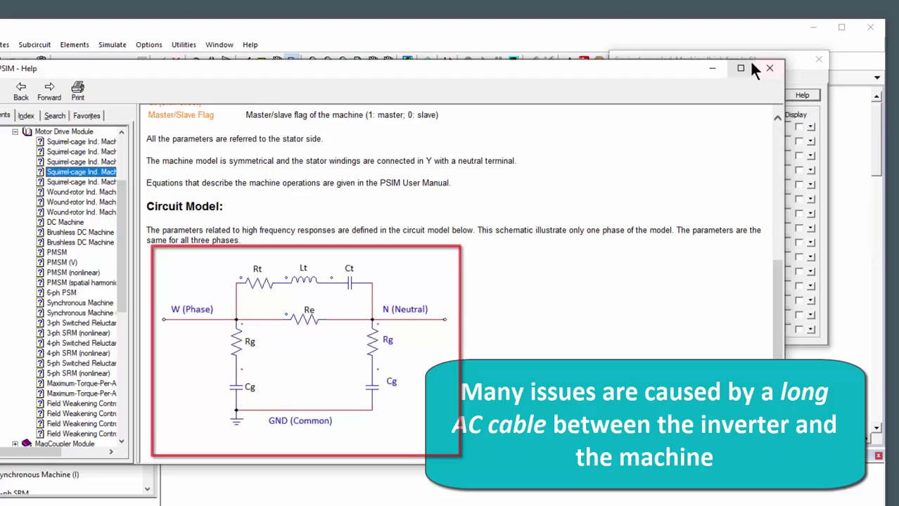
Step: Close the PSIM Help window and deselect the IM (HF) machine on the canvas
left_click(770, 67)
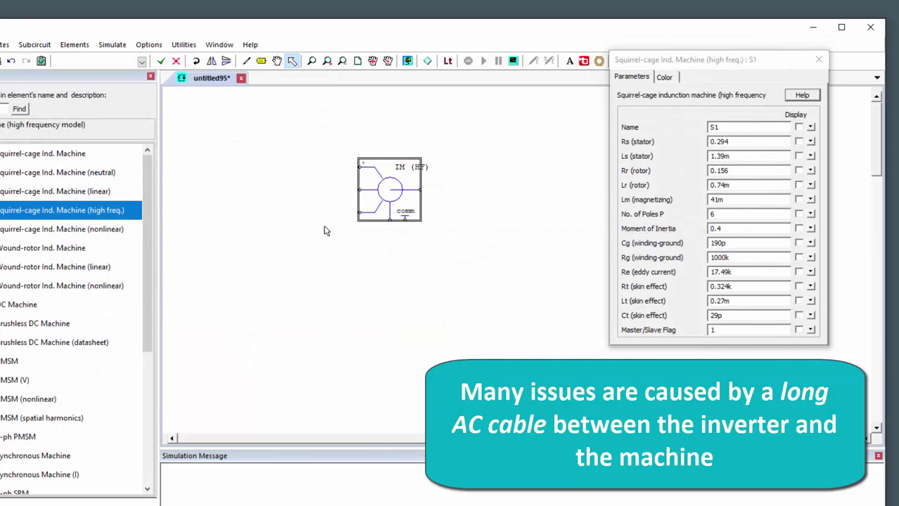
left_click(333, 150)
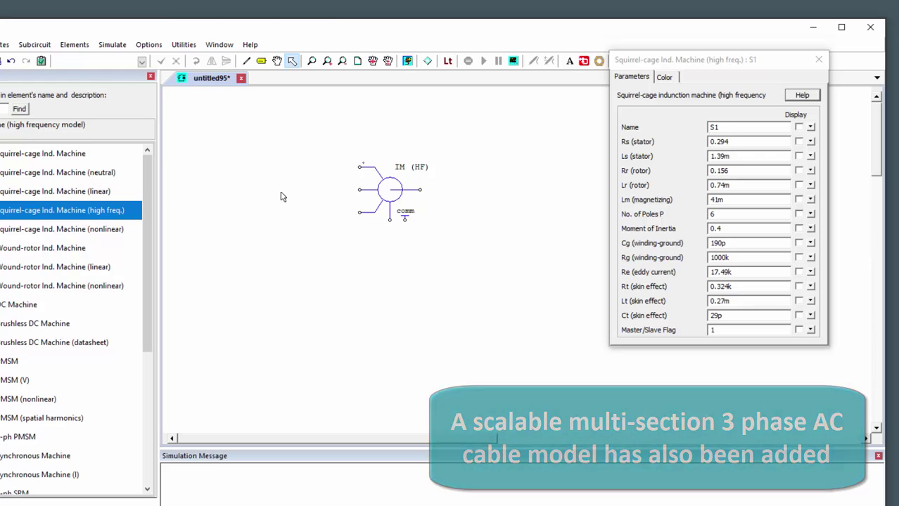
Step: Close the IM (HF) parameters and place one PMSM (spatial harmonics) to its right
left_click(818, 60)
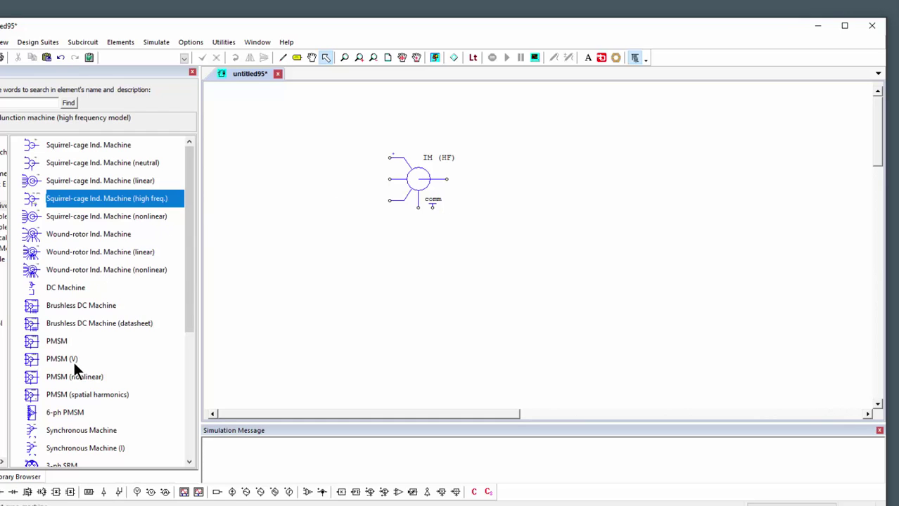
left_click(71, 395)
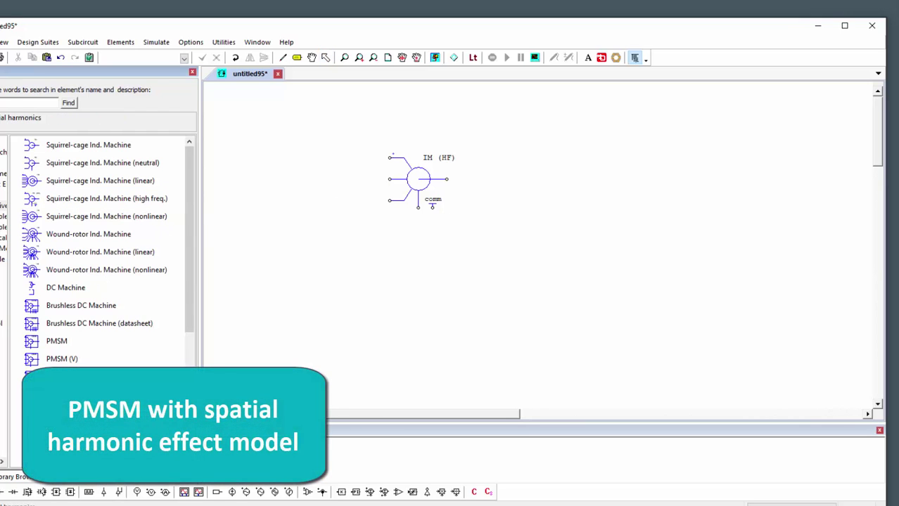
left_click(584, 194)
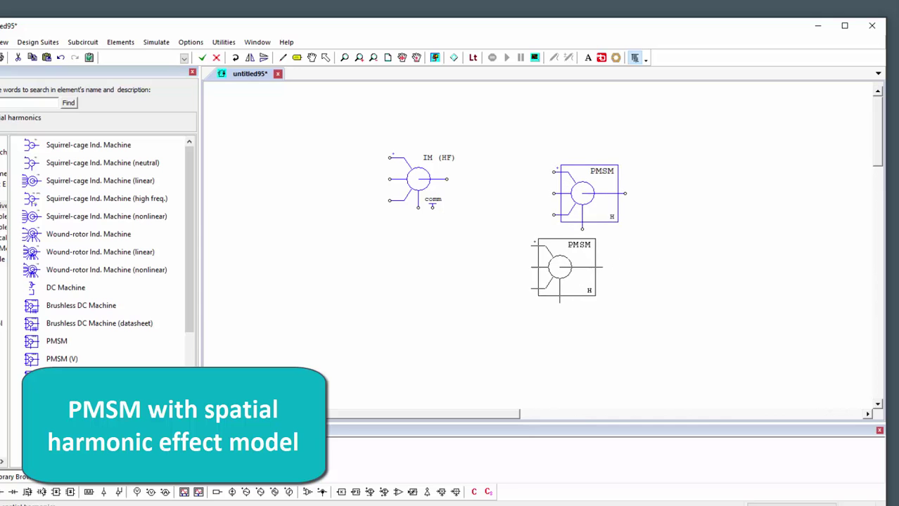
key("Escape")
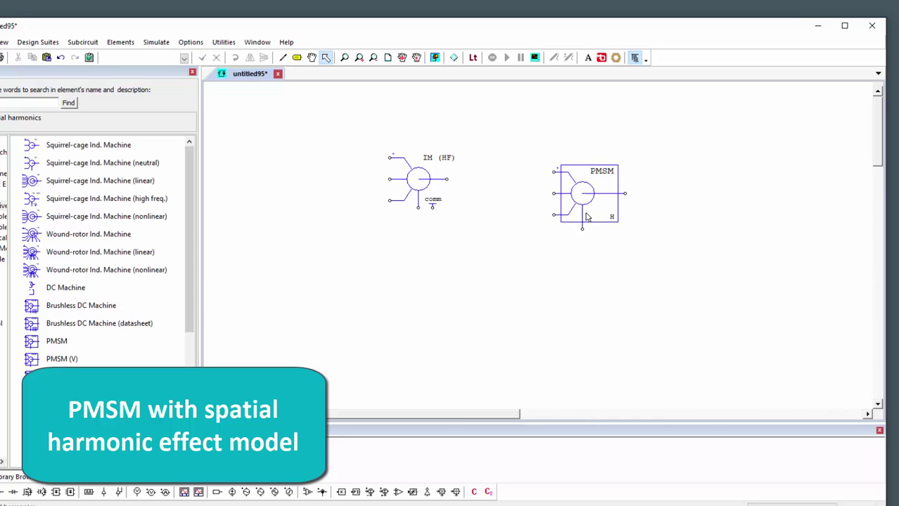
Step: Open the spatial-harmonics PMSM's parameters showing Rs 3.3, Ld 10.3m, Lq 15.7m and Van harmonics
double_click(588, 217)
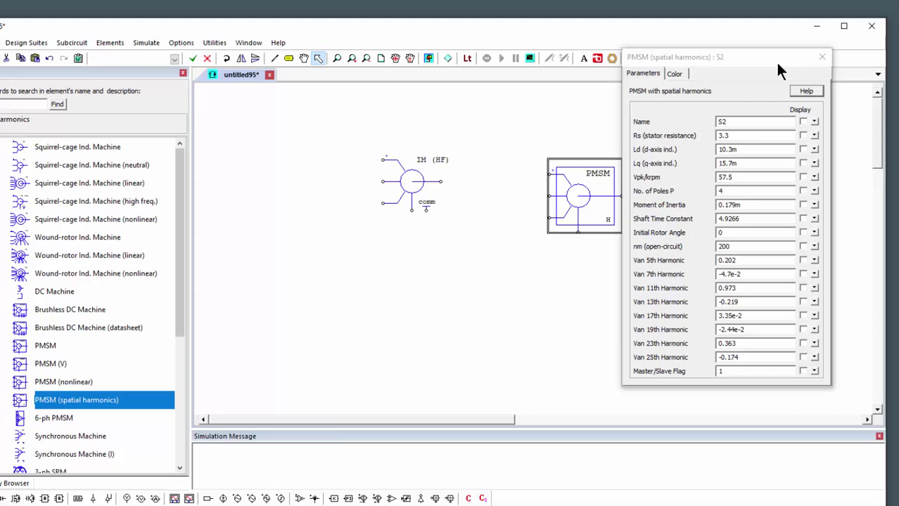
Step: Place a 6-ph PMSM below the IM (HF), view its parameters, then close them
left_click(821, 57)
left_click(53, 418)
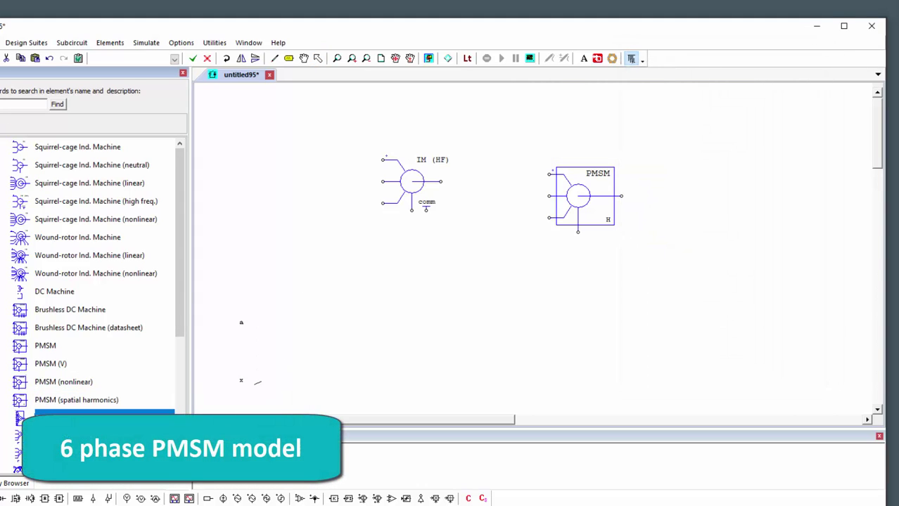
left_click_drag(271, 377, 483, 325)
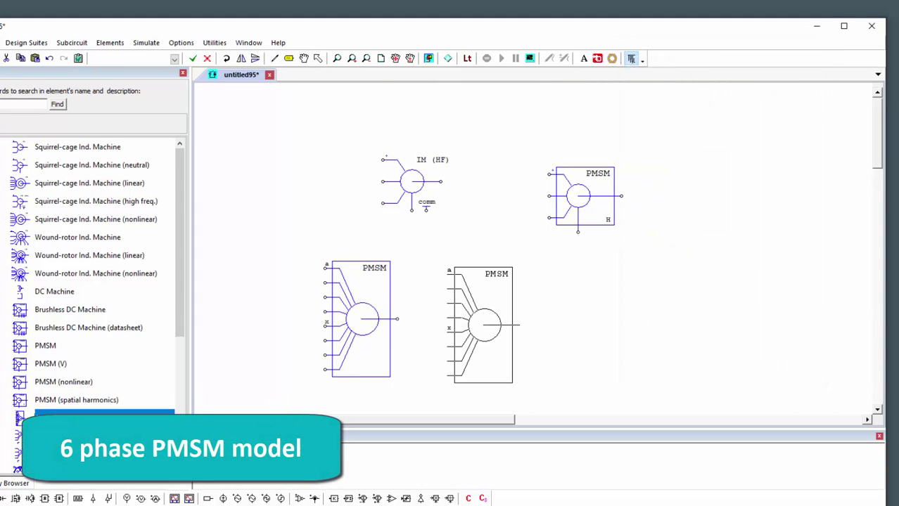
key("Escape")
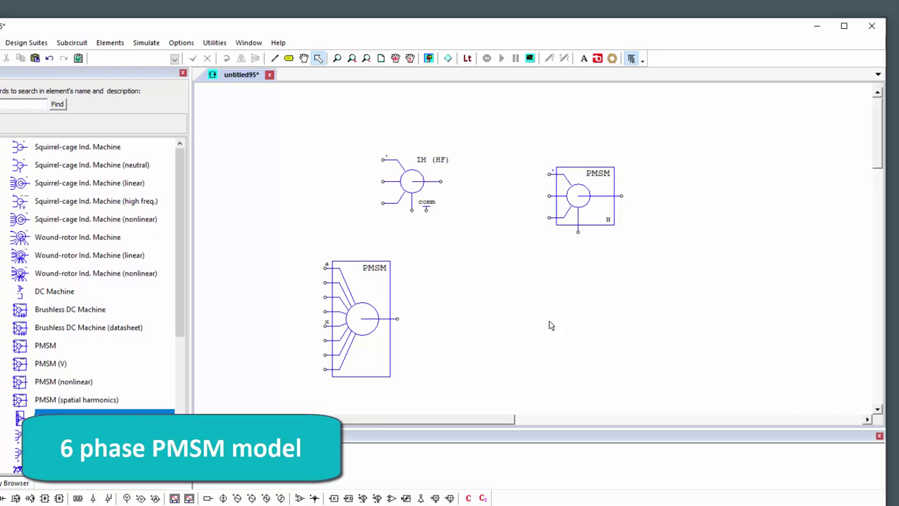
double_click(332, 319)
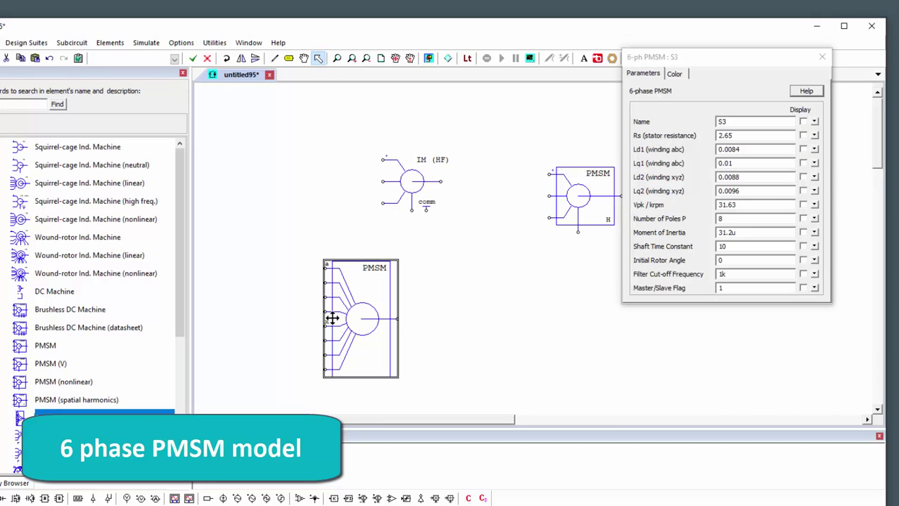
left_click(823, 57)
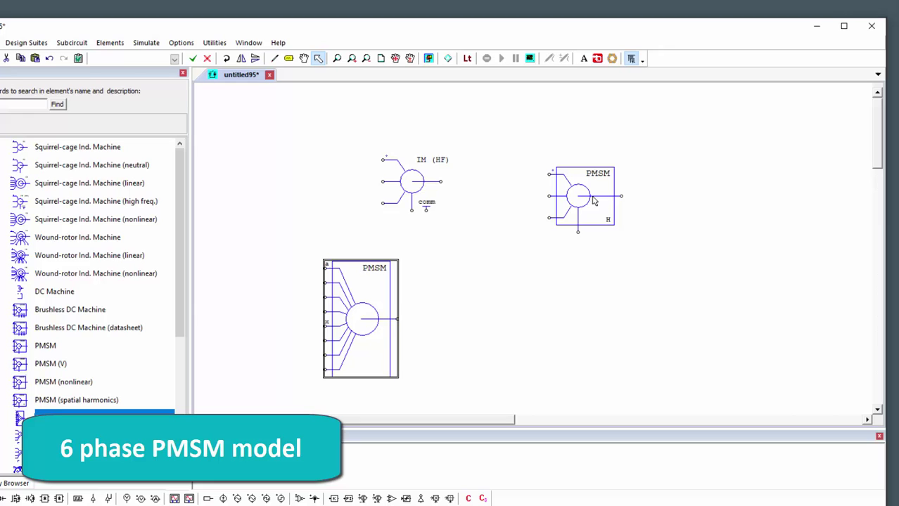
Step: Place the 3-ph, 4-ph and 5-ph SRM (nonlinear) motors in a row beside the 6-phase PMSM
left_click_drag(180, 287, 192, 370)
left_click(96, 348)
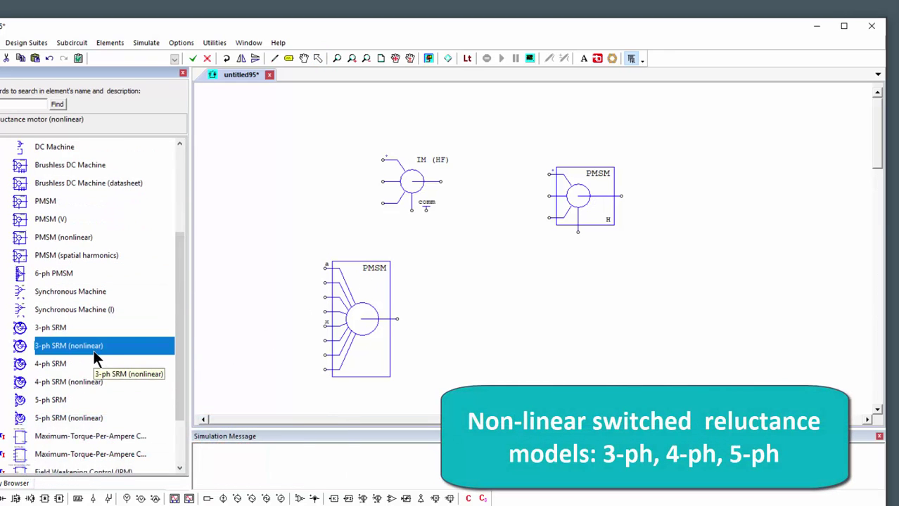
left_click_drag(93, 350, 505, 325)
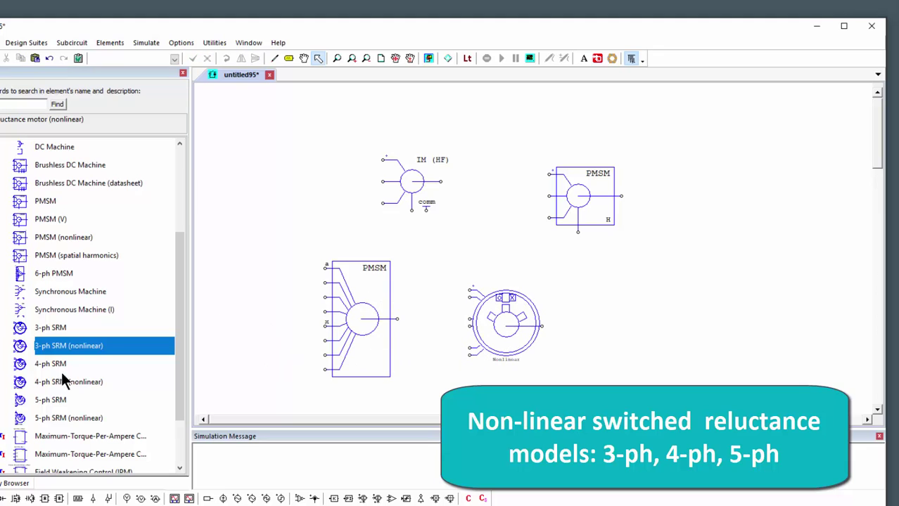
left_click(64, 380)
left_click_drag(63, 381, 621, 325)
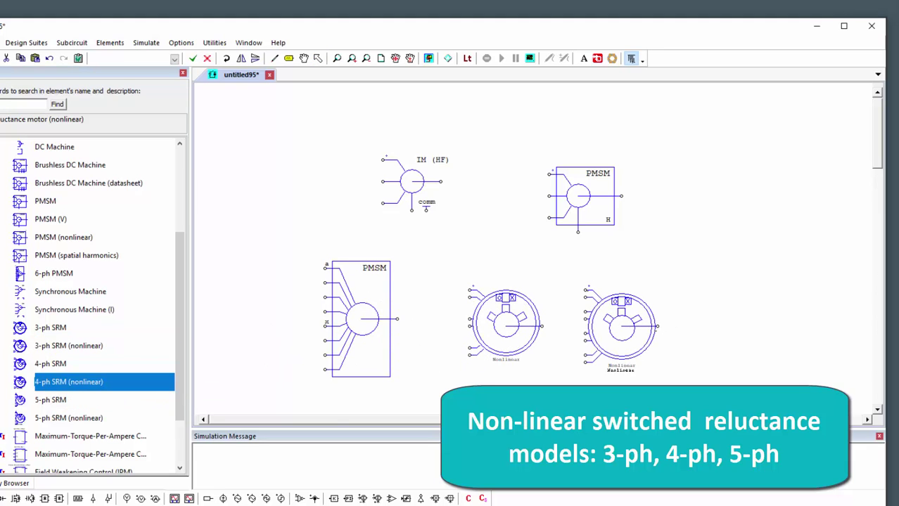
left_click(42, 419)
left_click_drag(43, 419, 727, 342)
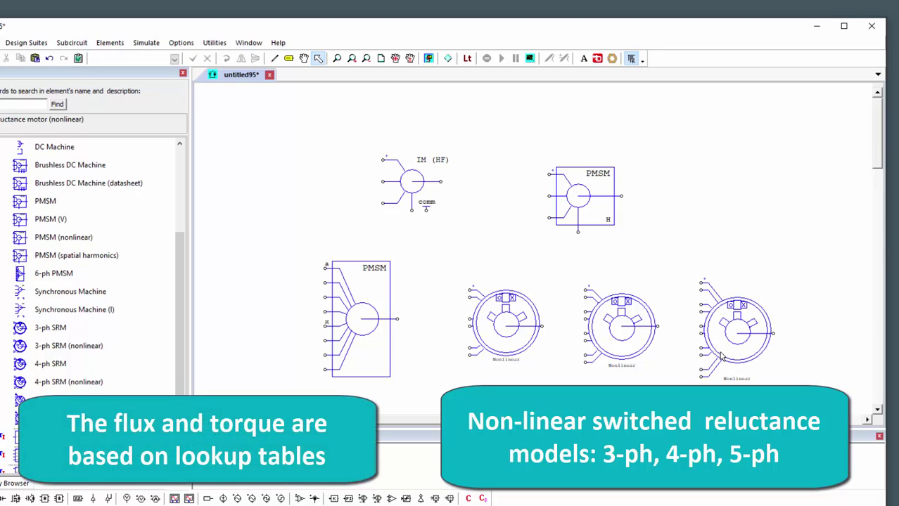
double_click(498, 340)
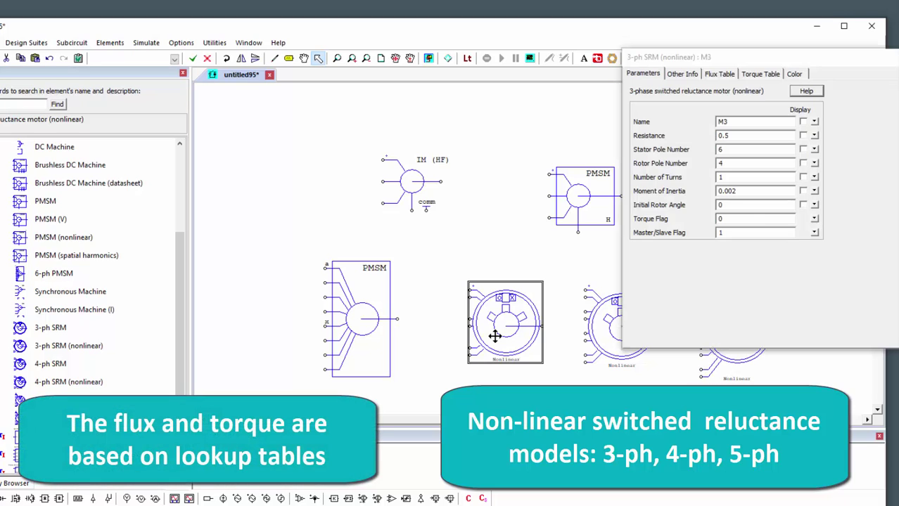
left_click(717, 74)
left_click(759, 74)
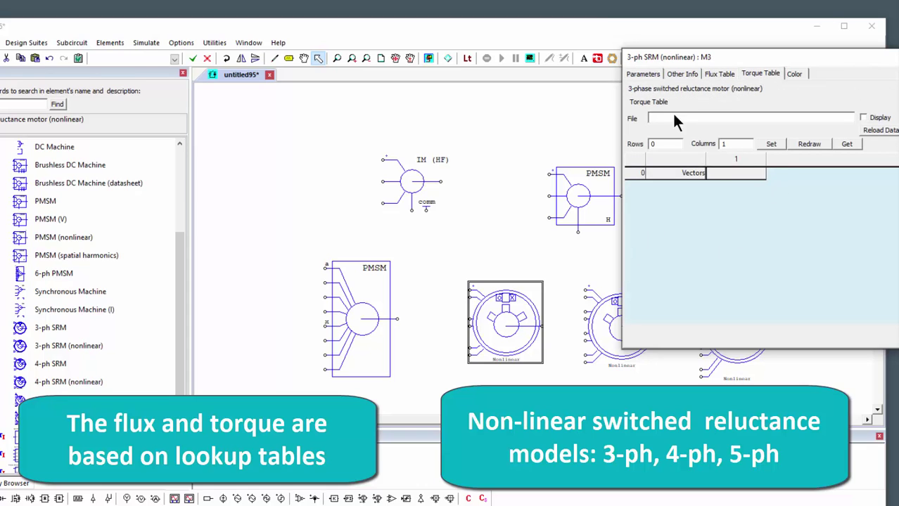
key("Escape")
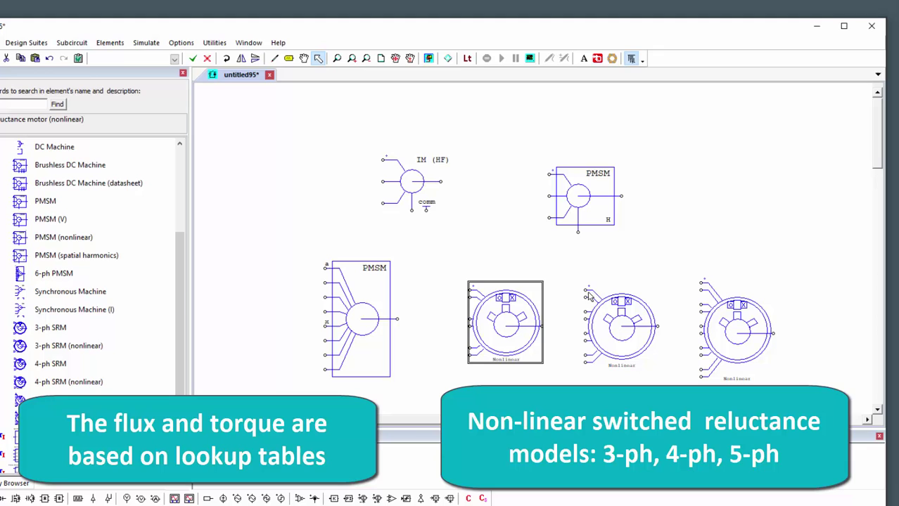
left_click(626, 337)
left_click(747, 317)
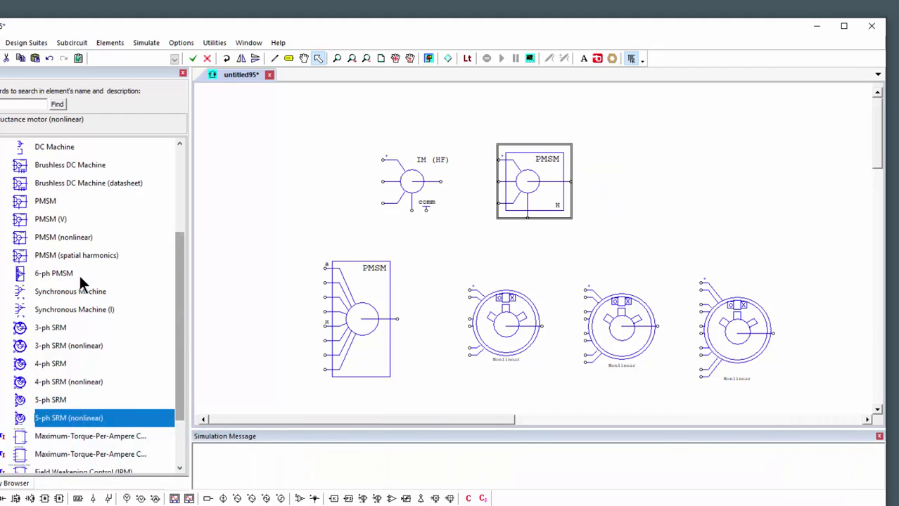
Step: Pick PMSM (nonlinear) from the library, cancel its placement, and select the IM (HF) machine
left_click(67, 241)
scroll(69, 239, "up", 2)
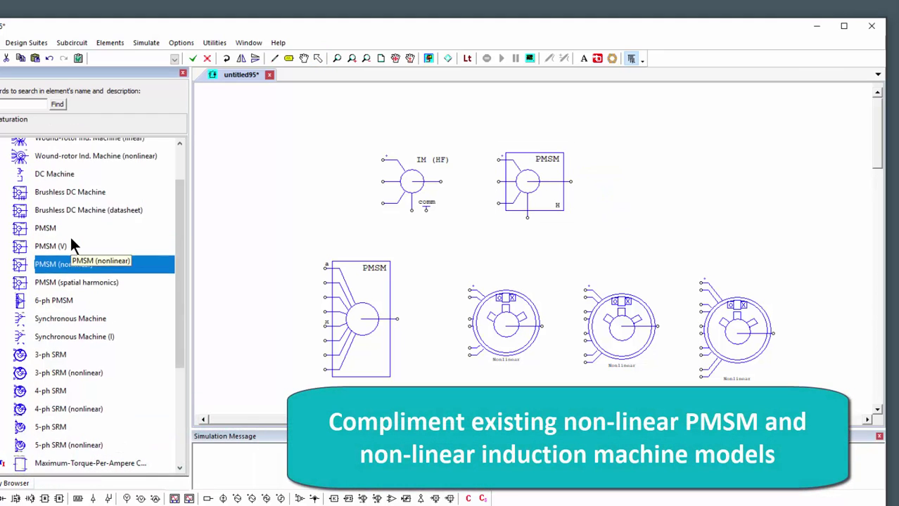
scroll(74, 245, "up", 2)
scroll(104, 241, "down", 3)
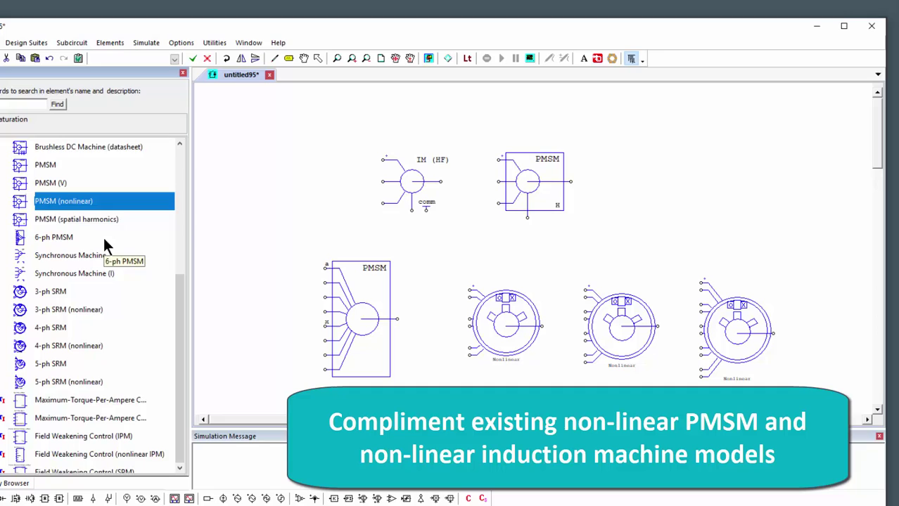
scroll(106, 240, "down", 1)
scroll(109, 230, "up", 2)
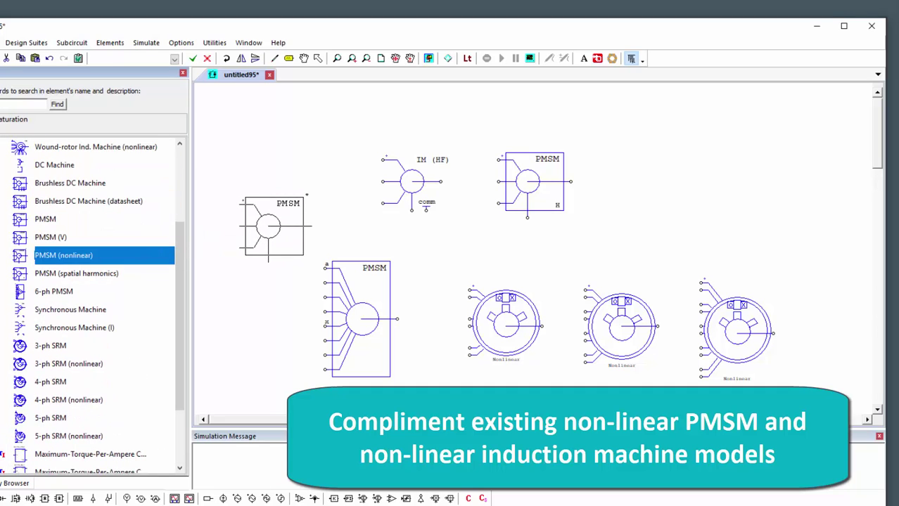
key("Escape")
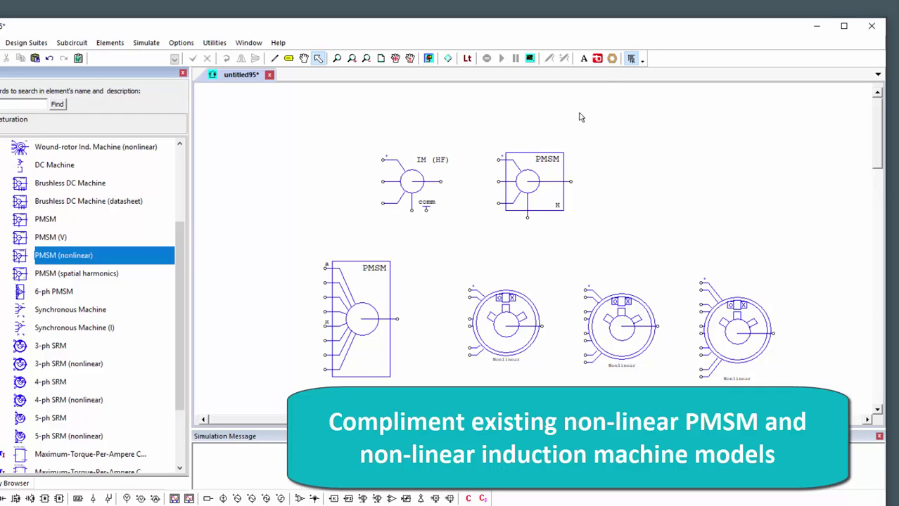
left_click(389, 161)
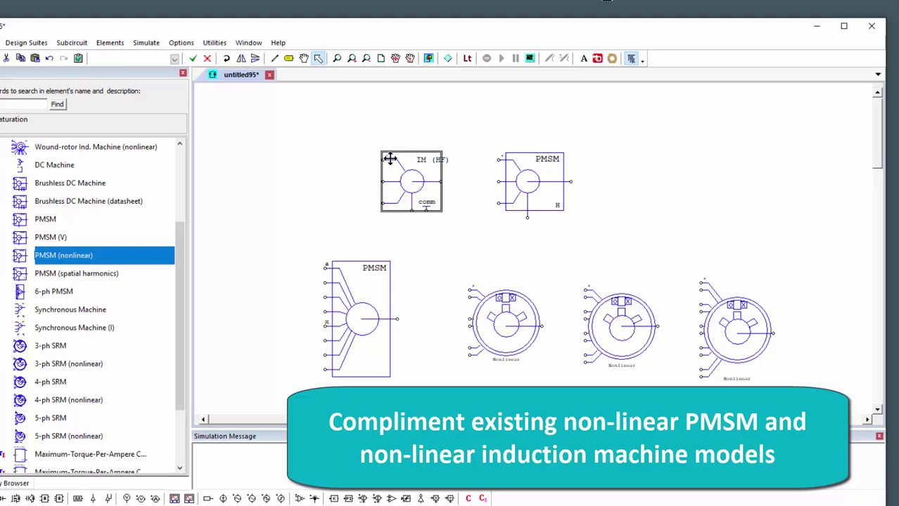